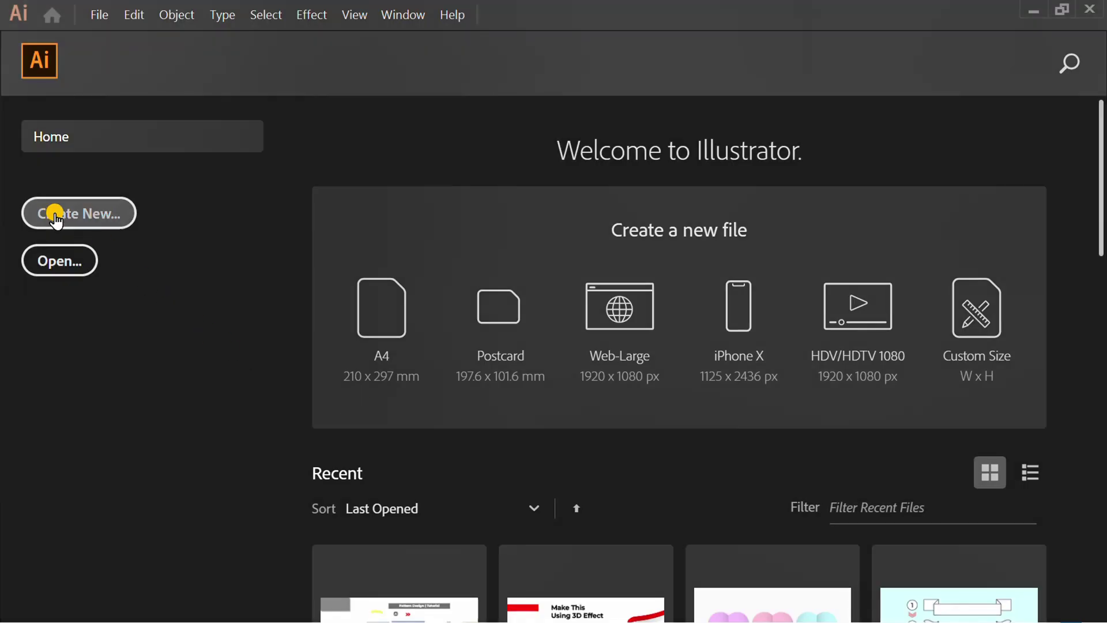
Create a new blank 1280 × 720 pt document, Untitled-2, from the Home screen.
click(51, 212)
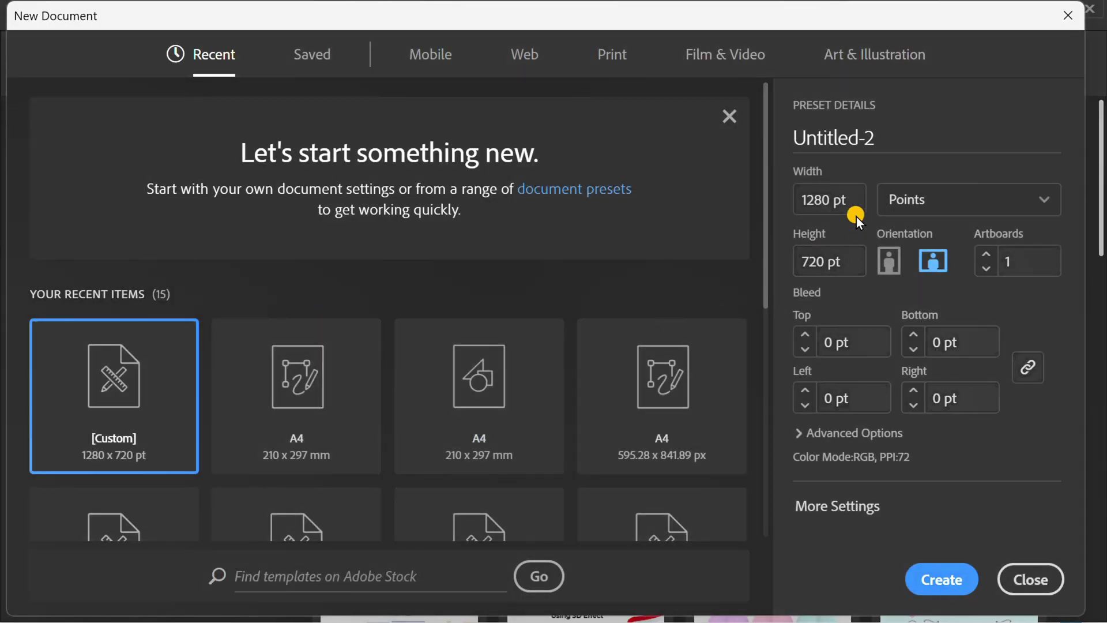
click(859, 200)
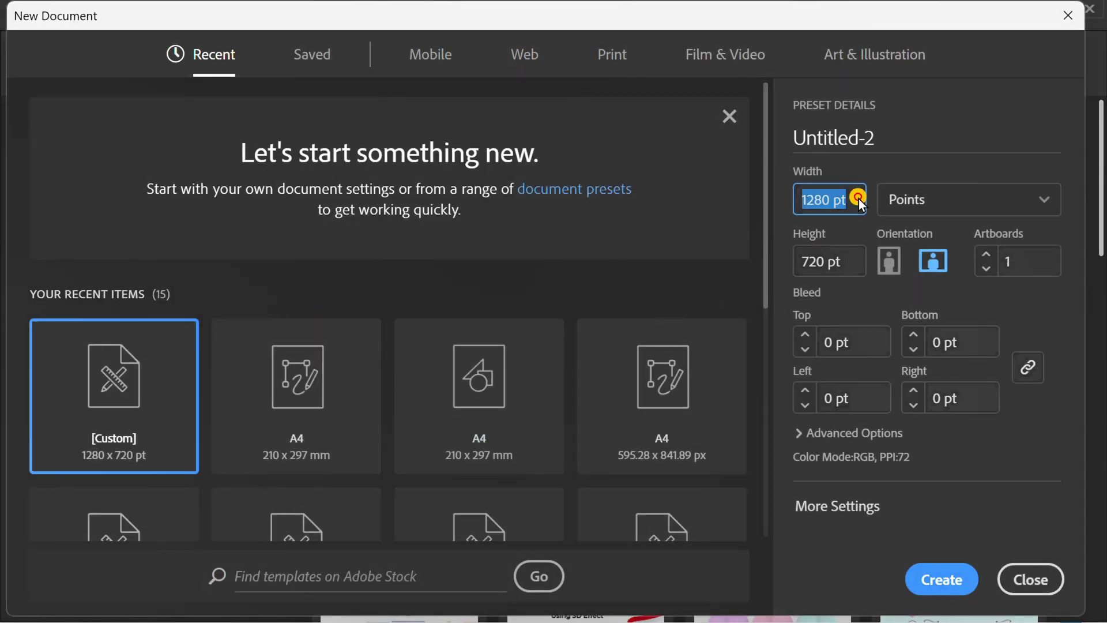
click(854, 255)
click(943, 580)
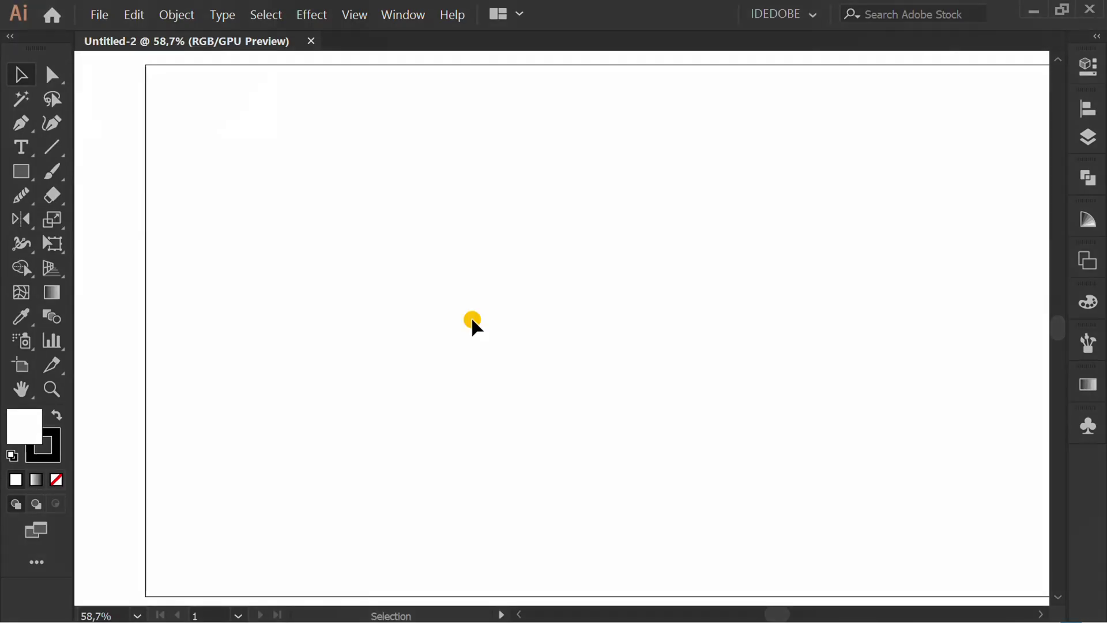
Draw a closed diagonal two-point path and bend both sides into a 267 pt crescent.
key(p)
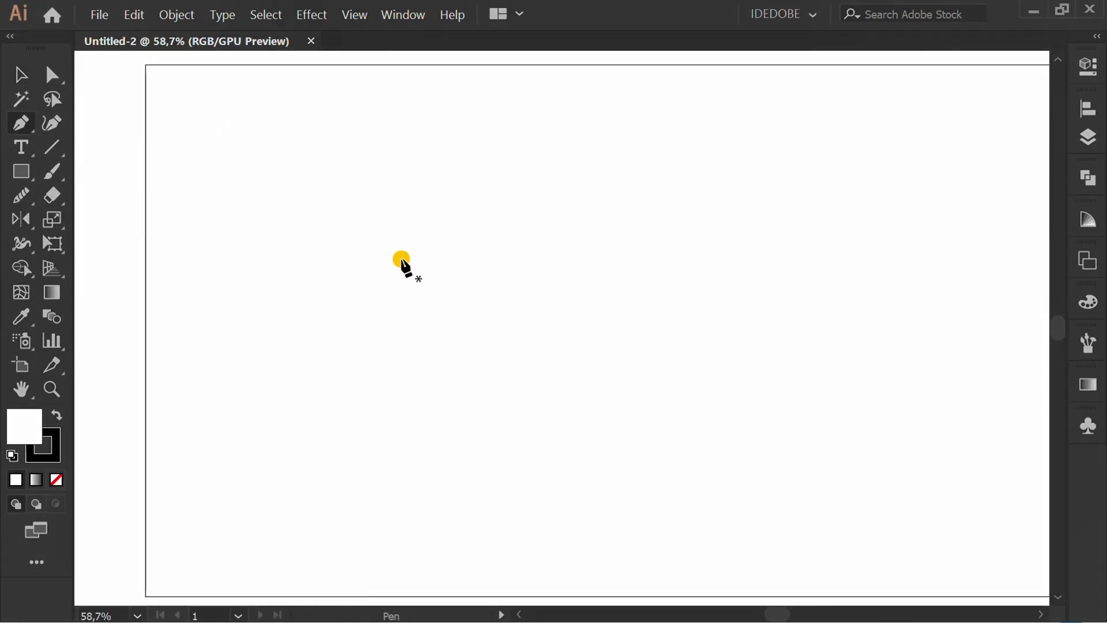
click(401, 259)
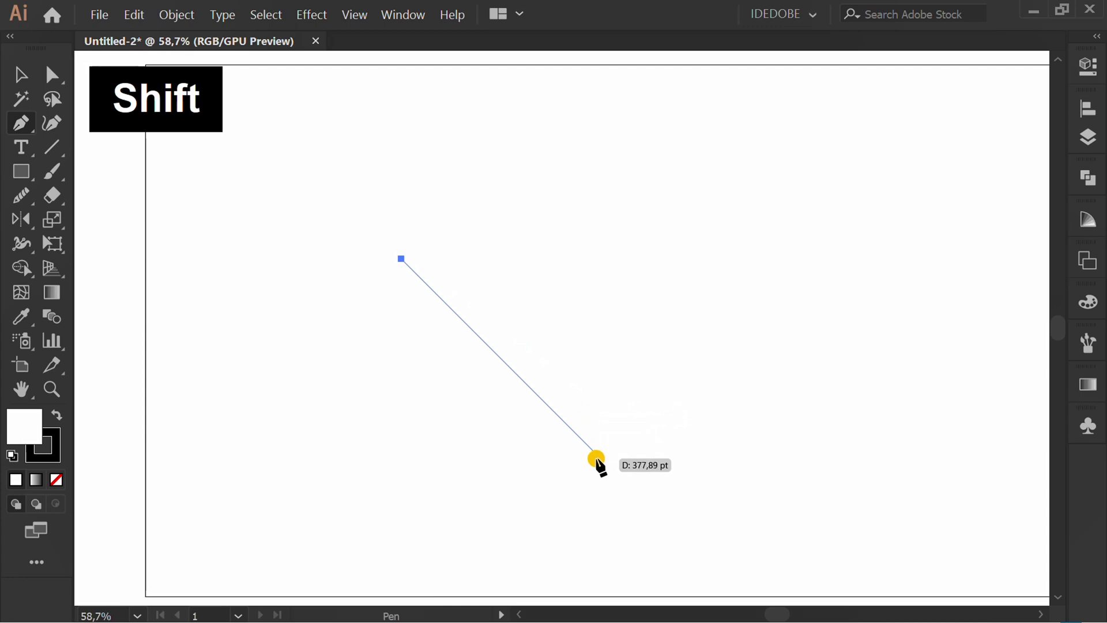
shift+click(598, 456)
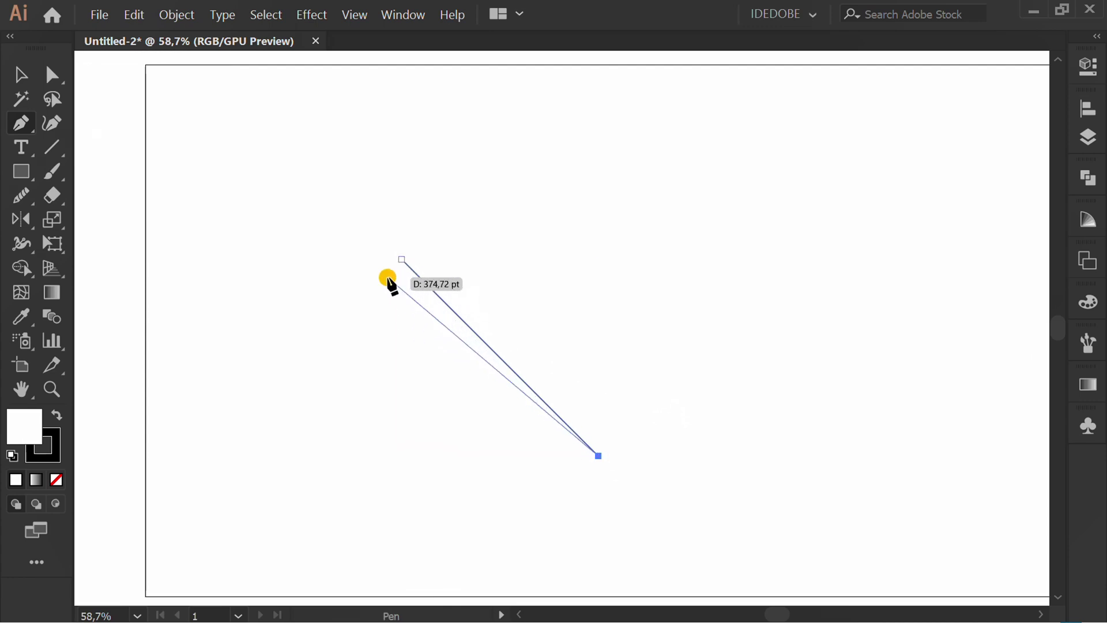
click(401, 259)
scroll(511, 284, down, 1)
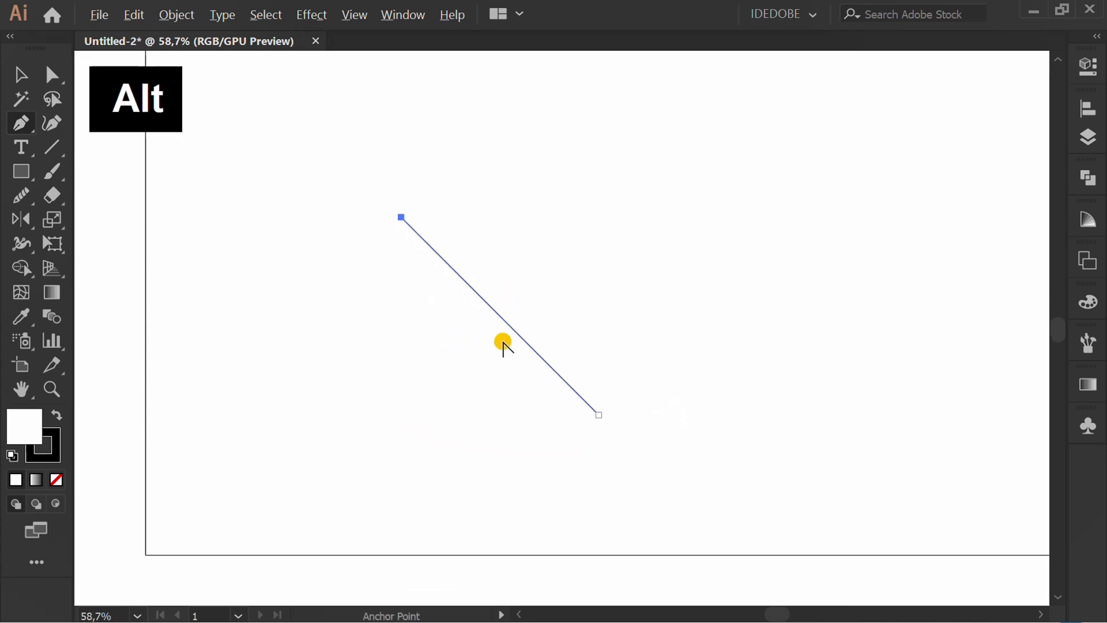
drag(491, 312, 465, 356)
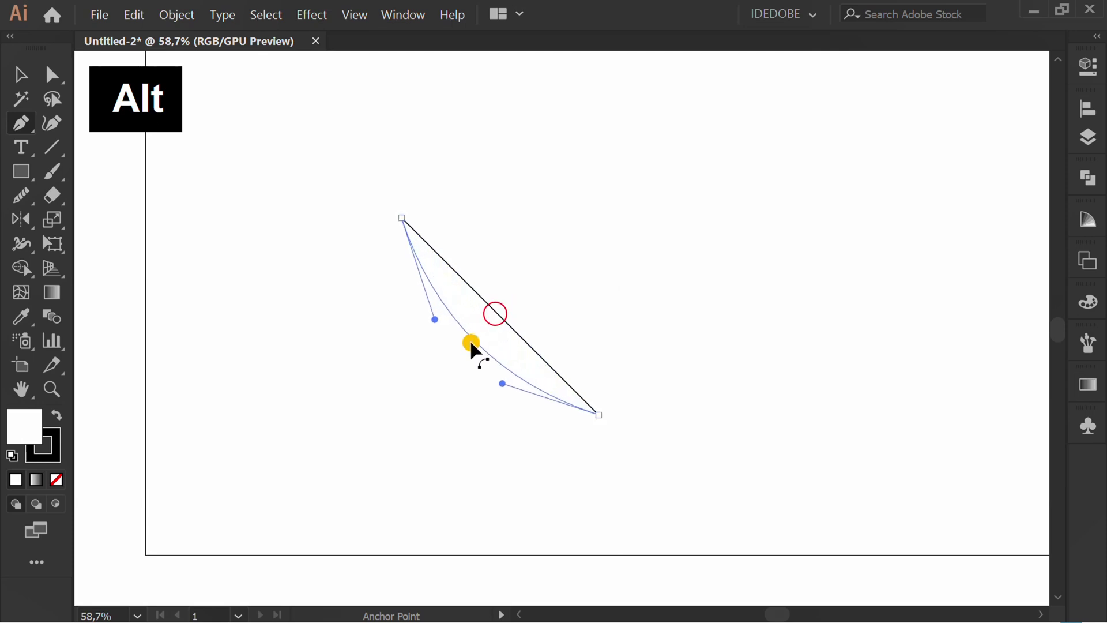
drag(495, 313, 450, 358)
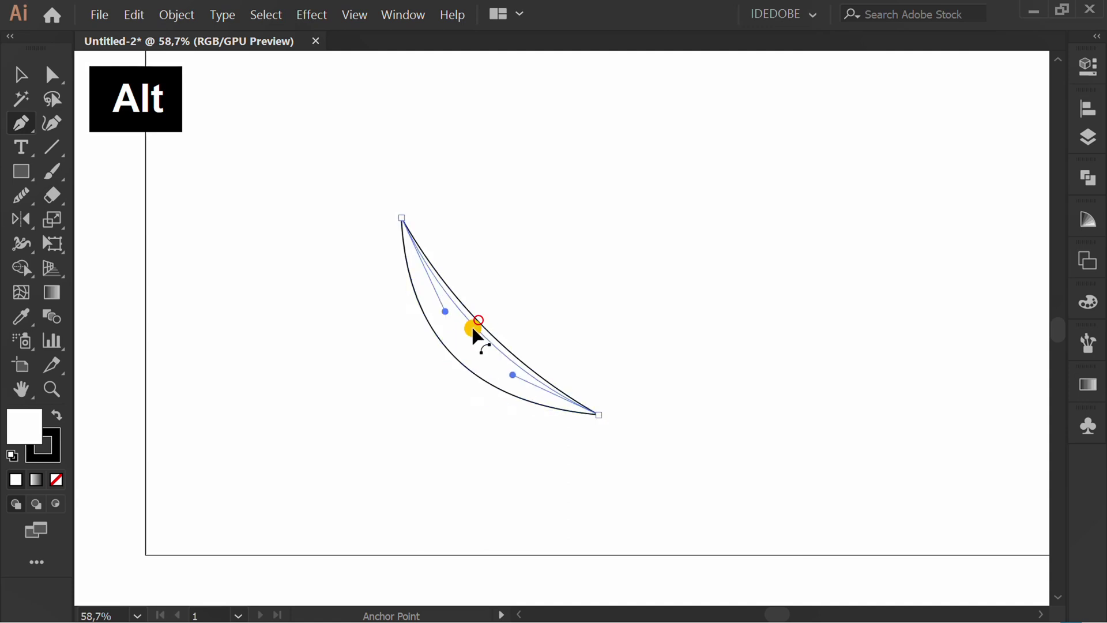
key(v)
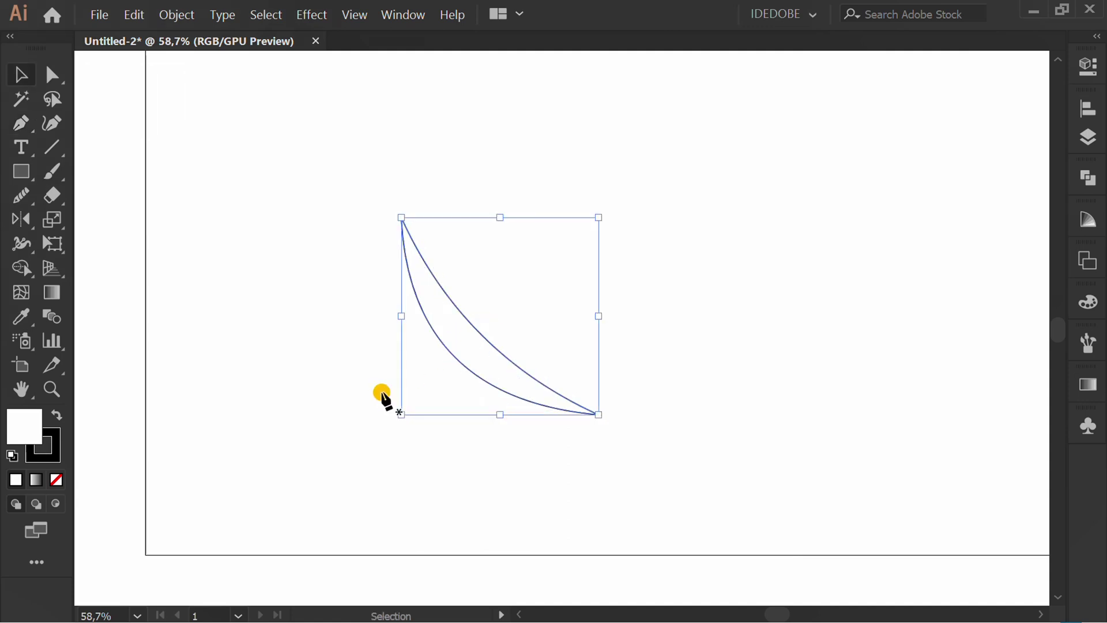
Set the crescent's fill to the black swatch and its stroke to None.
click(1089, 66)
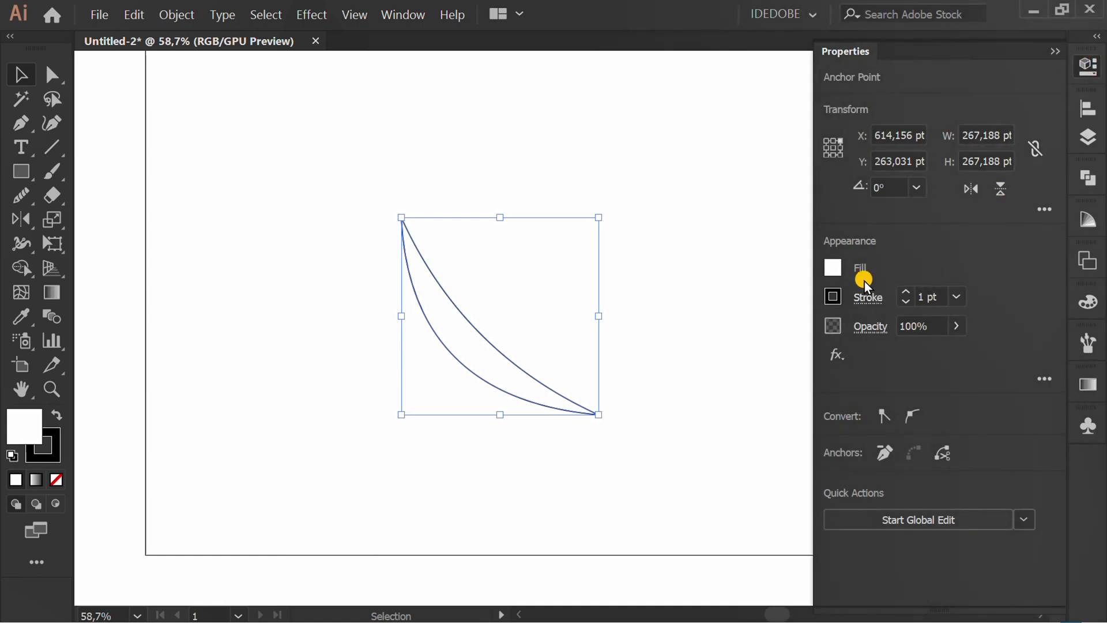
click(834, 268)
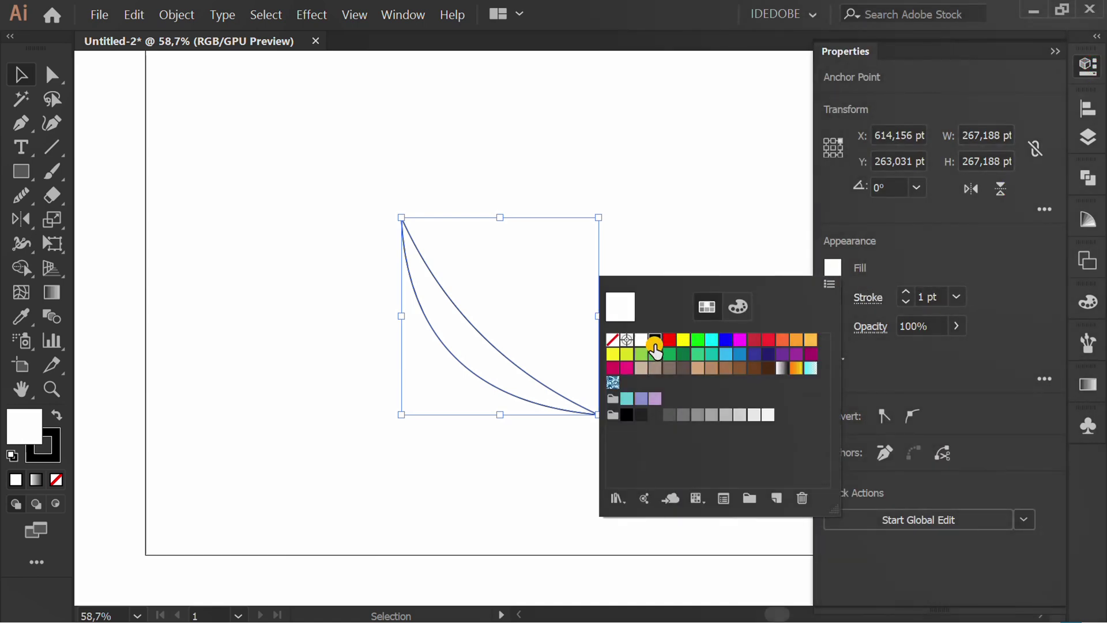
click(654, 342)
click(922, 245)
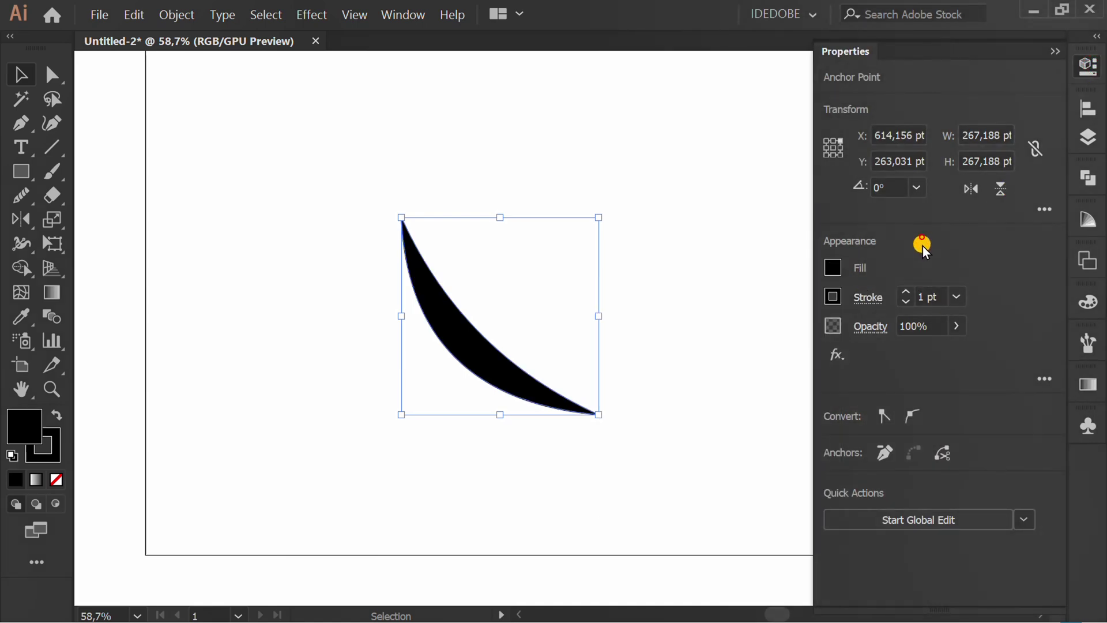
click(831, 296)
click(613, 370)
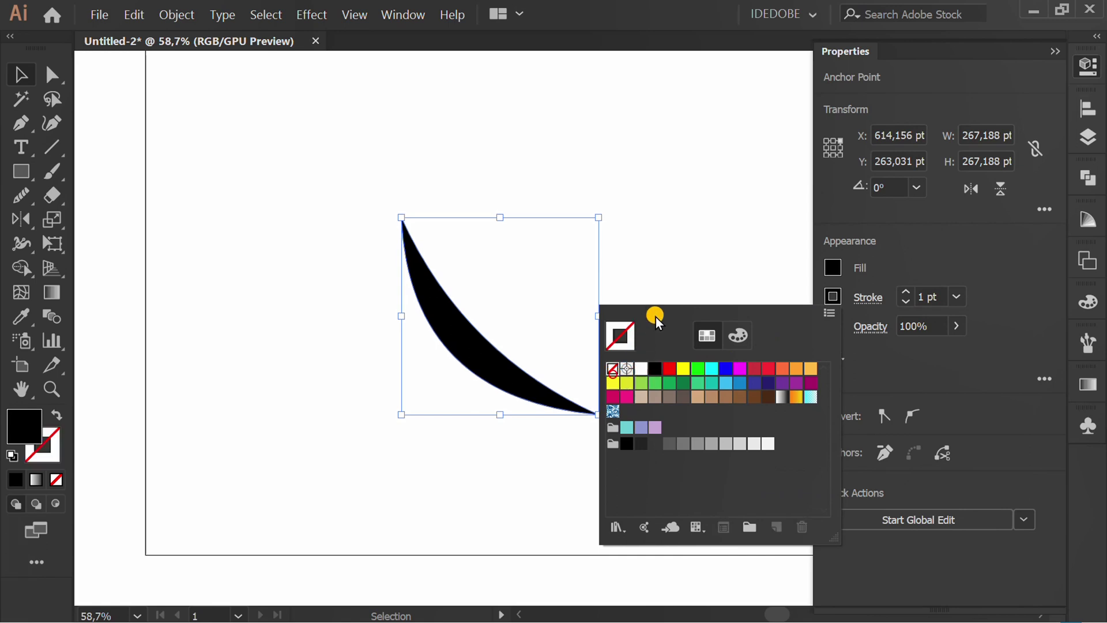
click(675, 235)
scroll(682, 268, up, 1)
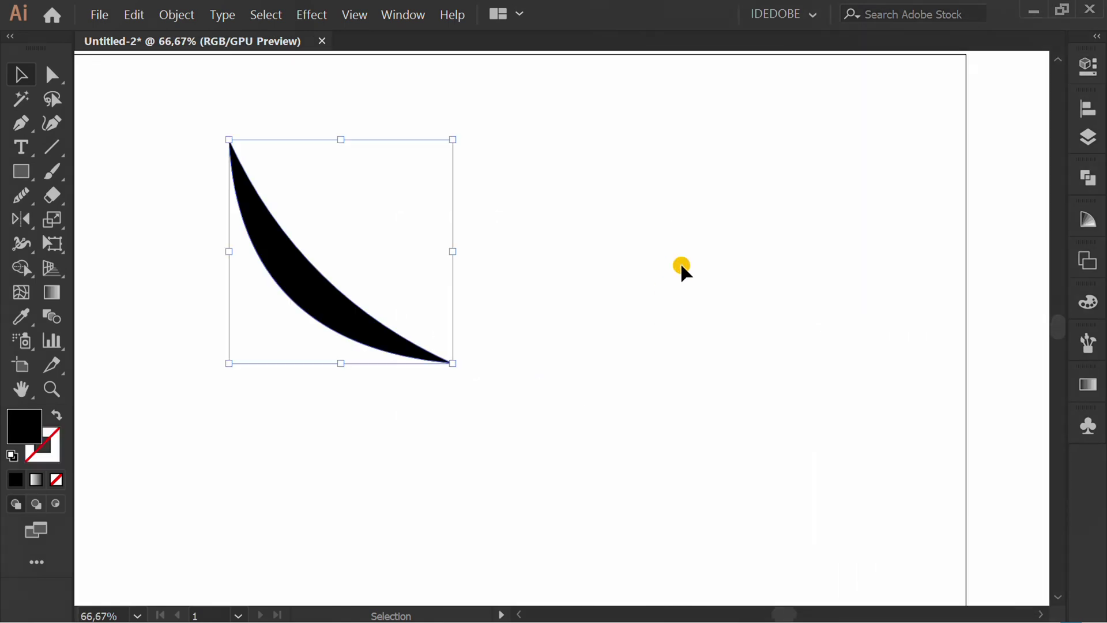
Apply a Transform effect with 95% scale, 10° angle and 10 copies, previewed.
click(311, 14)
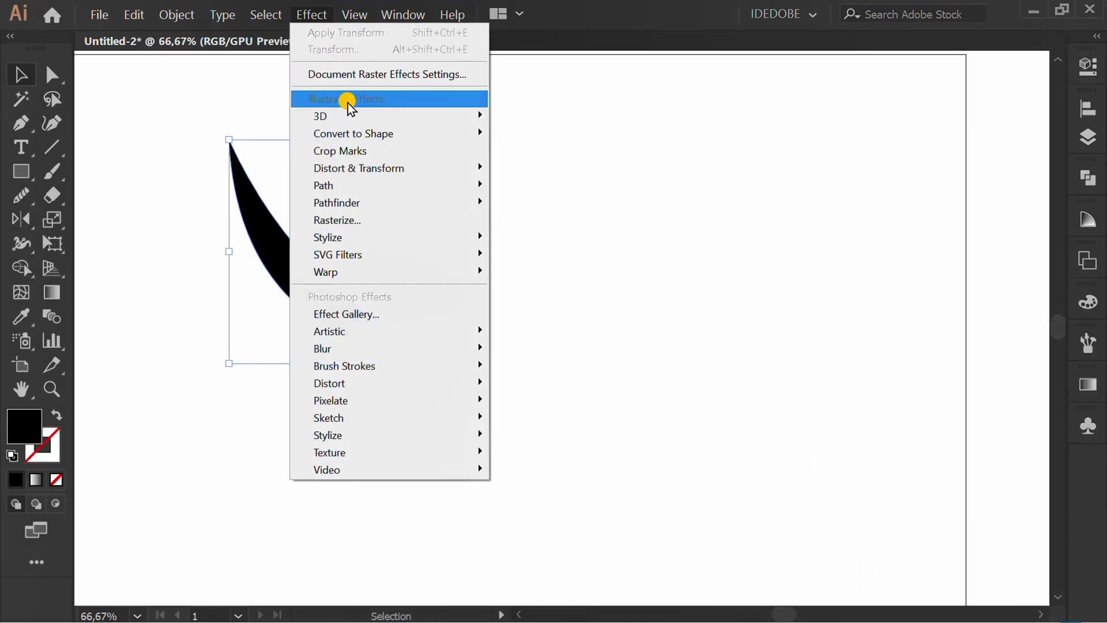
mouse_move(359, 168)
click(595, 238)
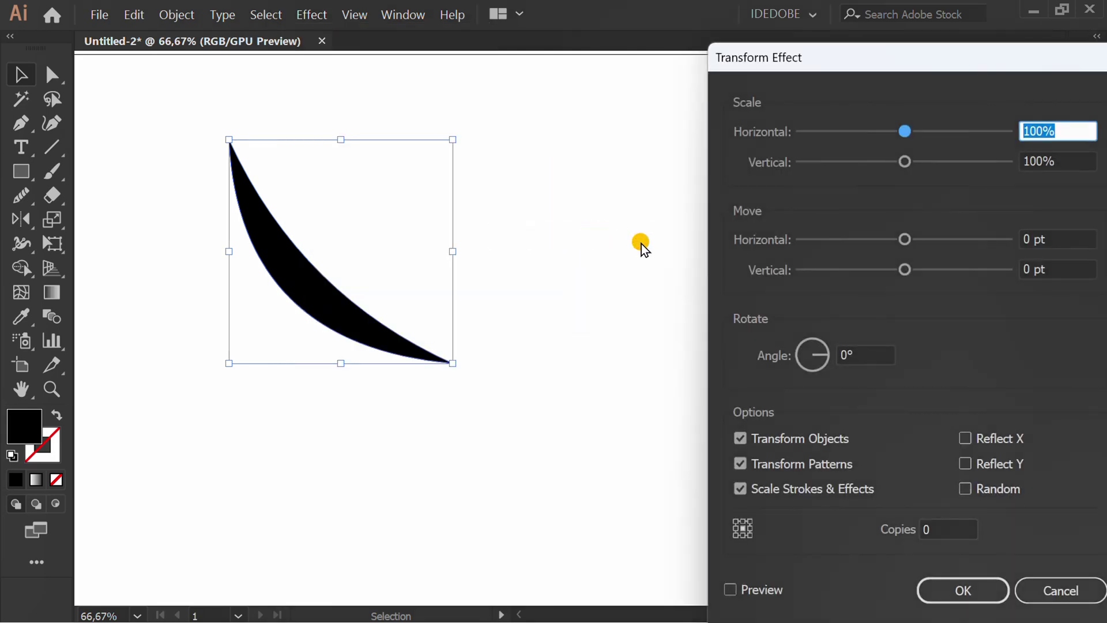
drag(909, 65, 813, 36)
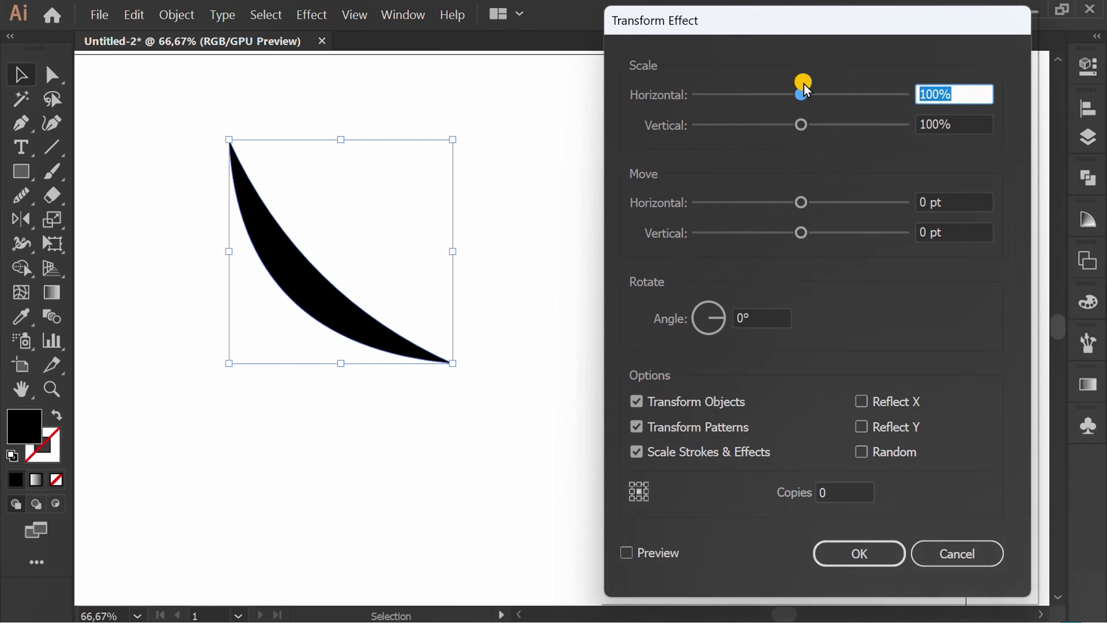
click(627, 553)
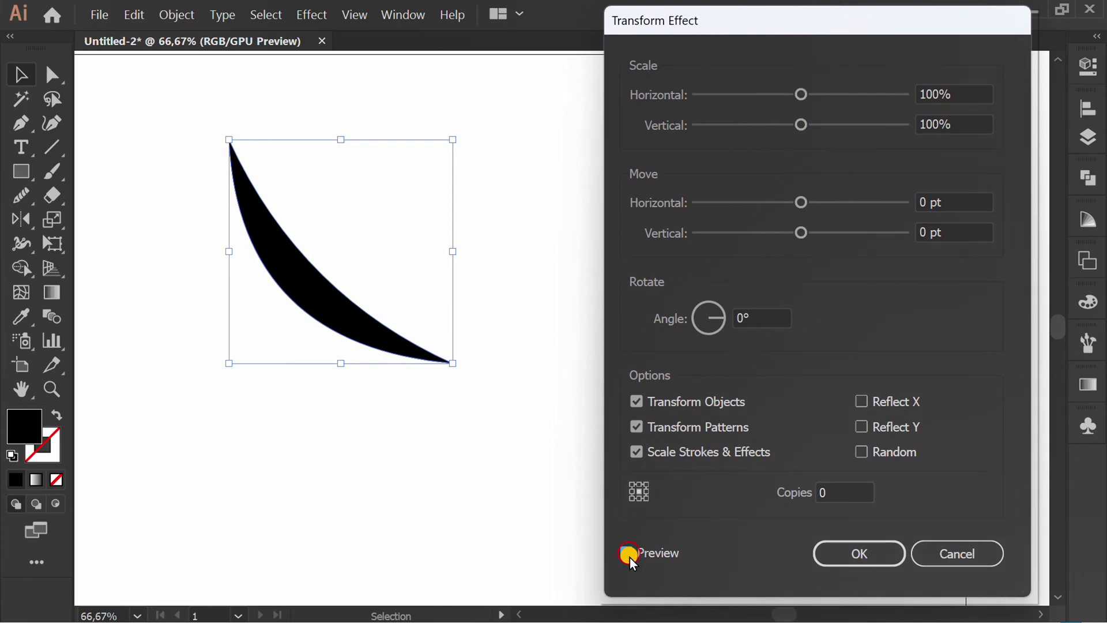
click(627, 553)
double_click(963, 93)
text(95)
click(969, 128)
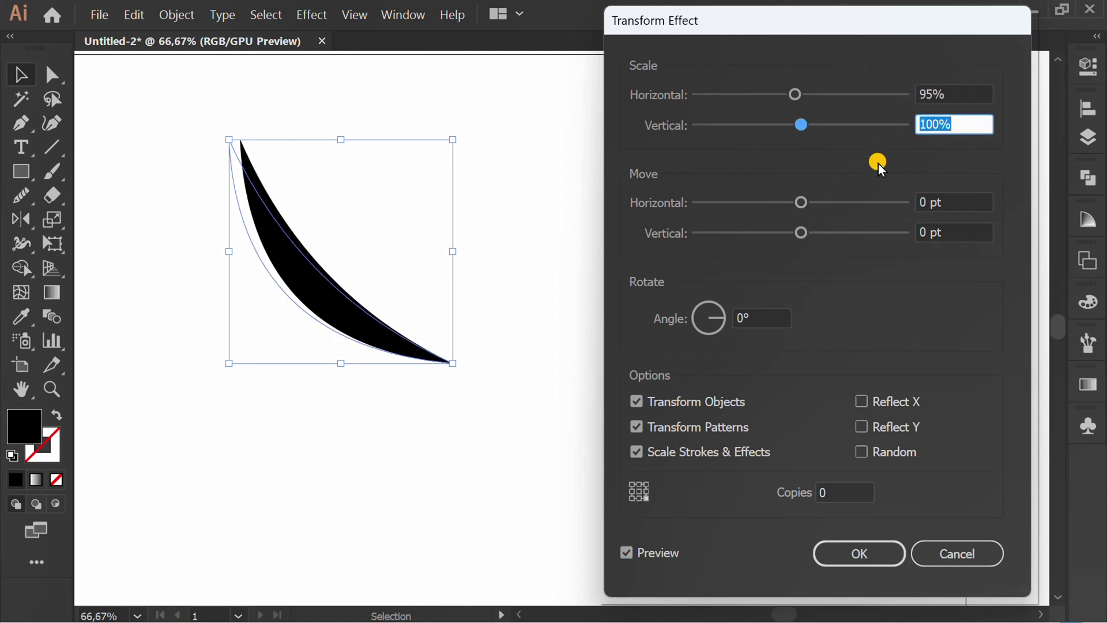
text(95)
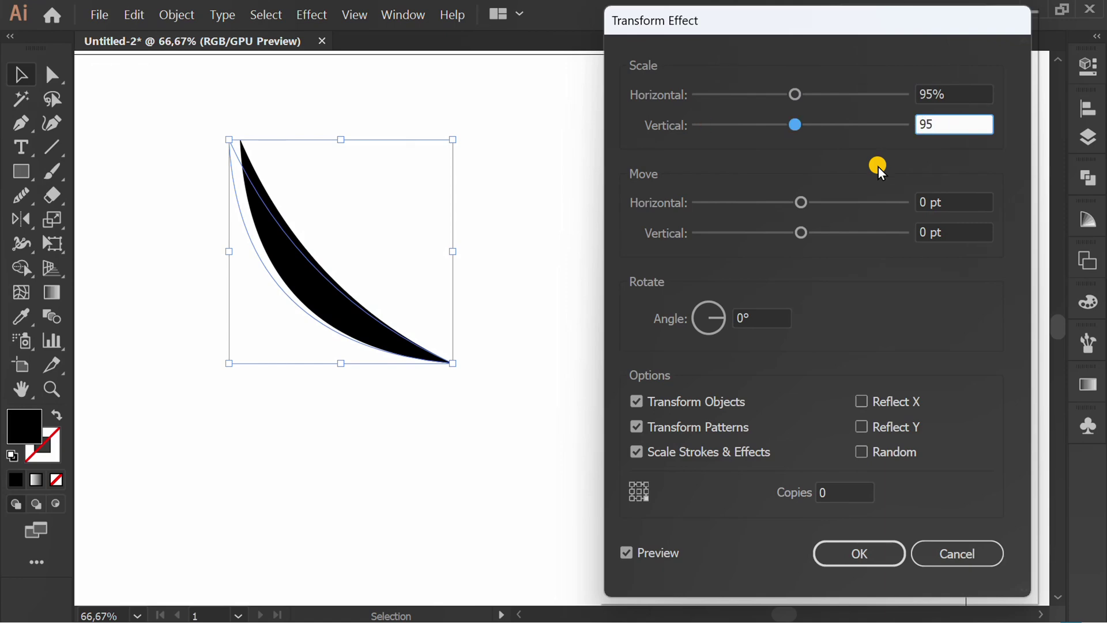
click(761, 318)
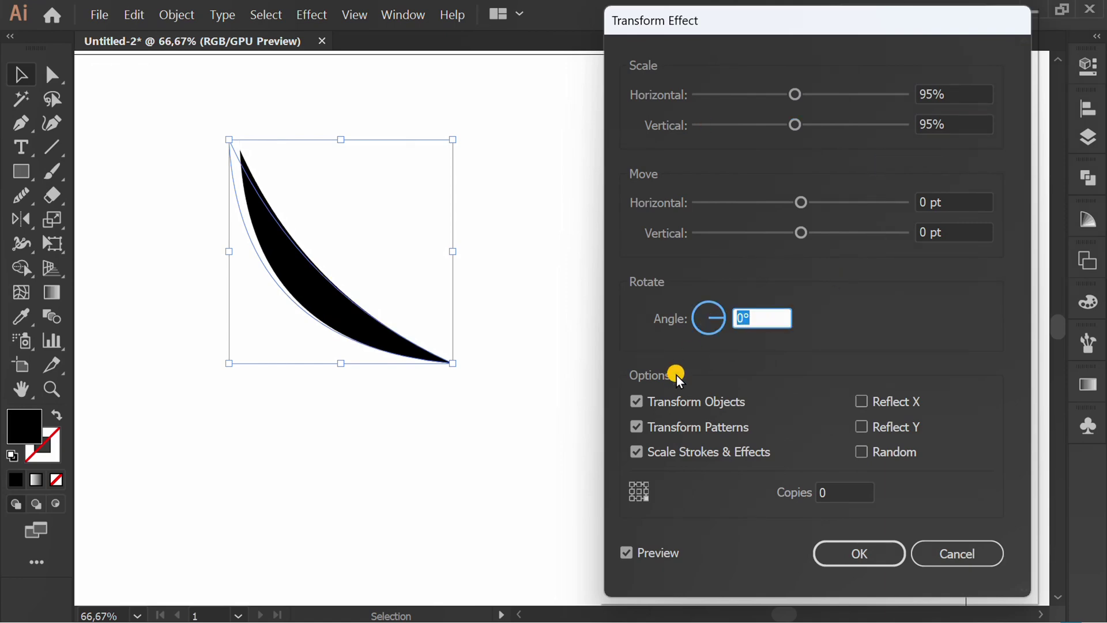
text(10)
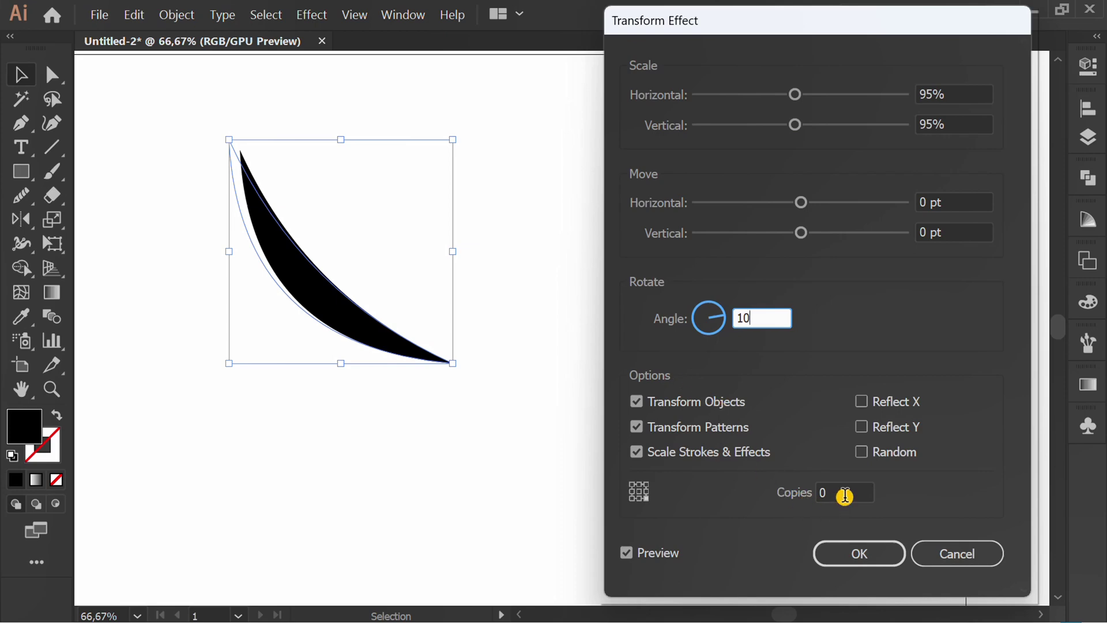
click(844, 496)
key(Up)
key(Up)
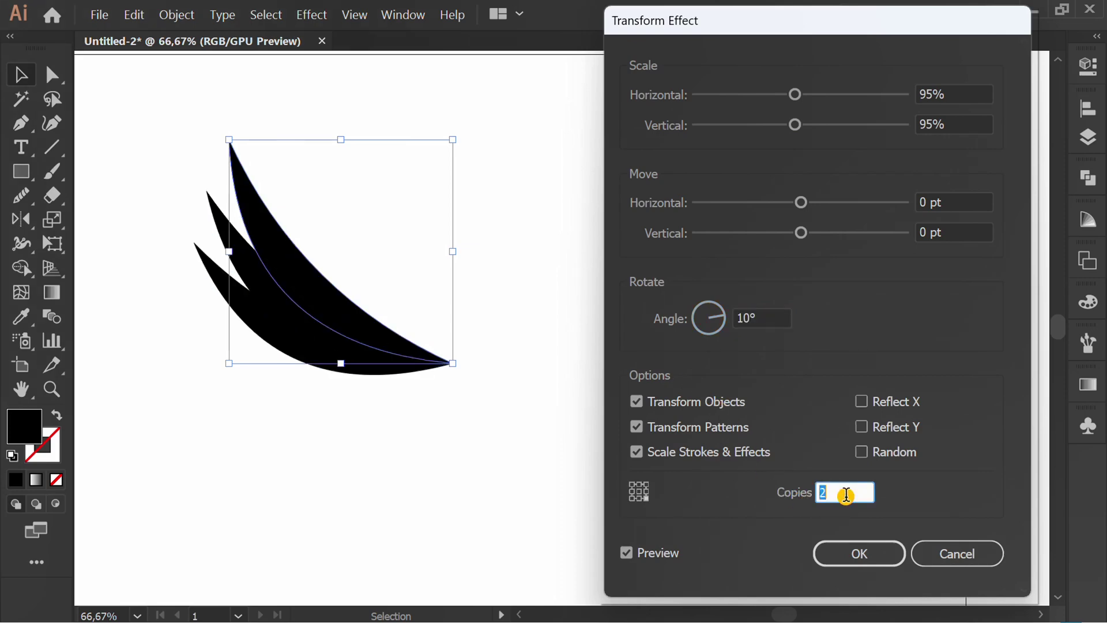
key(Up)
key(Up)
key(Up)
key(Up)
key(Up)
key(Up)
key(Up)
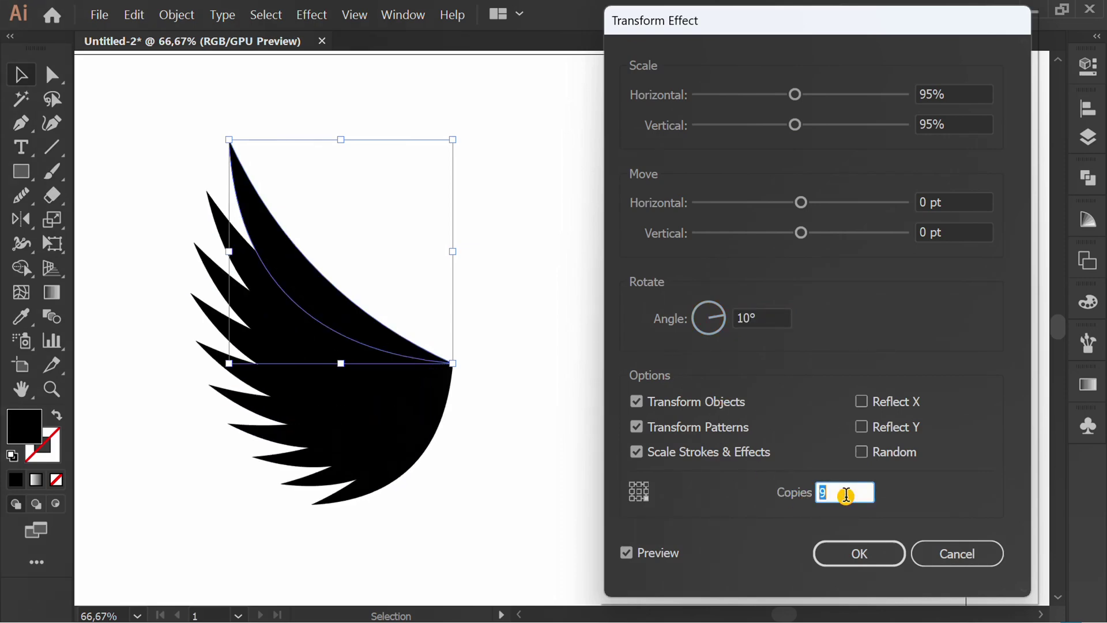
key(Up)
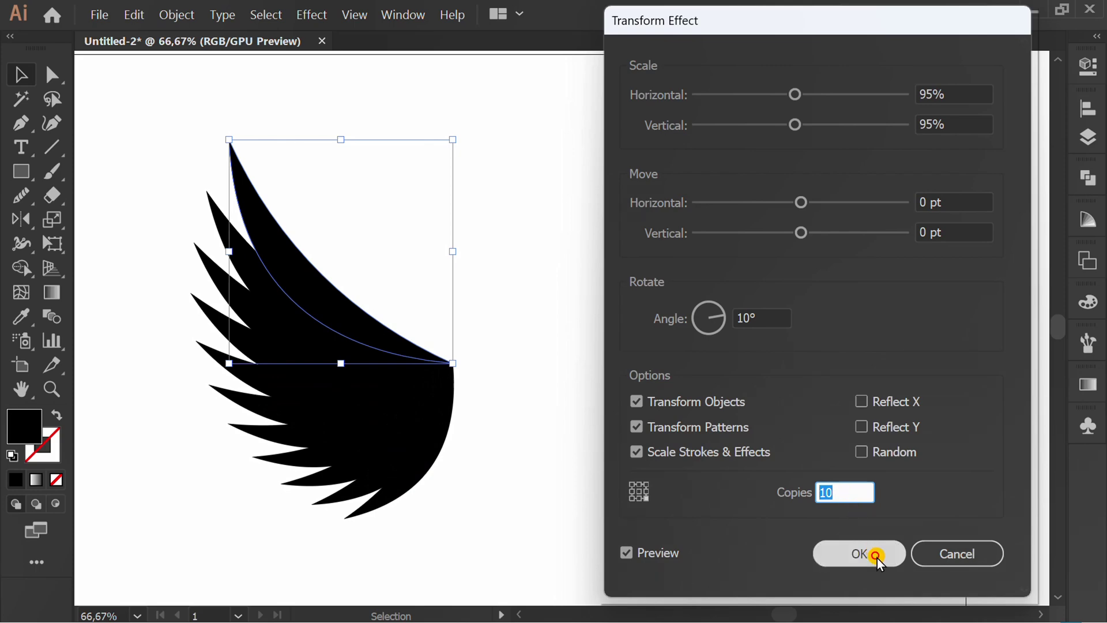
click(877, 555)
Alt-drag the top feather's inner curve slightly to give the wing a fuller silhouette.
click(666, 485)
key(space)
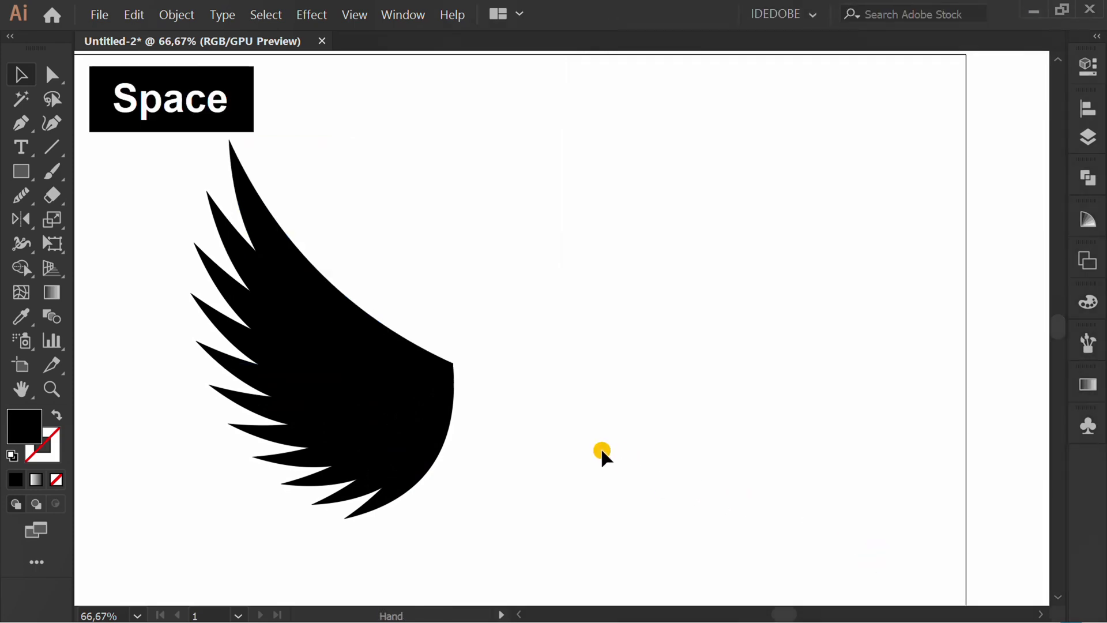
drag(602, 454, 776, 445)
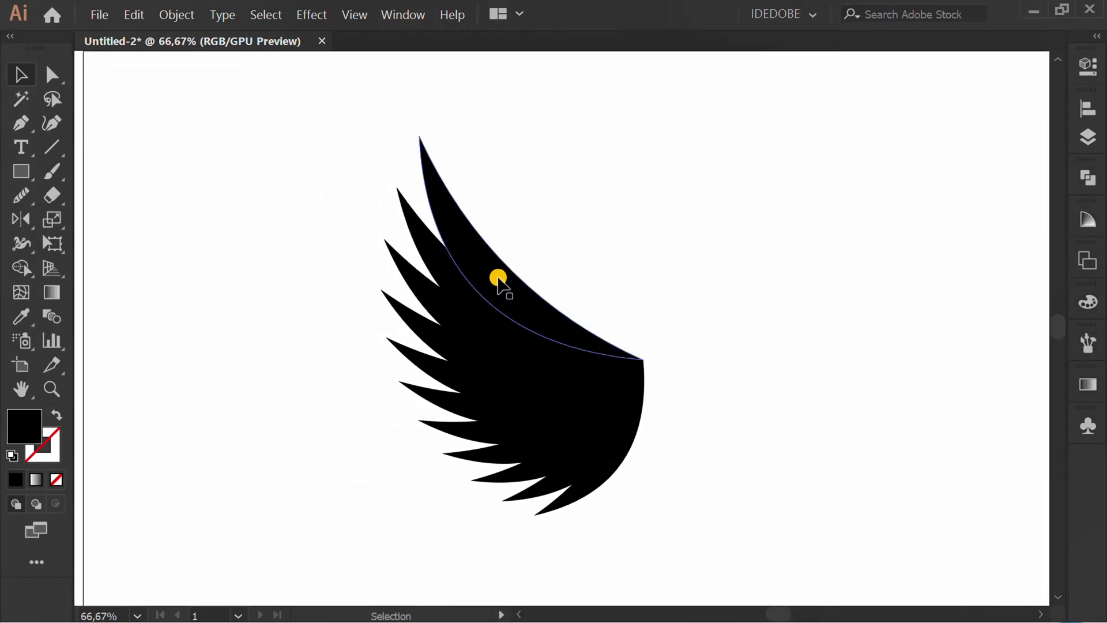
click(499, 281)
key(p)
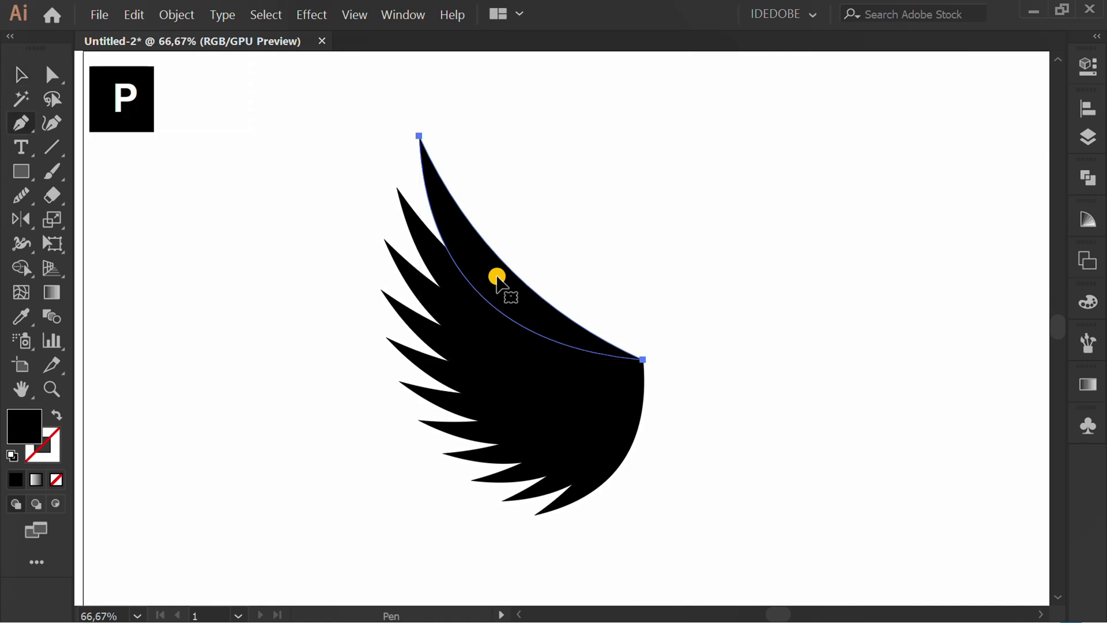
key(alt)
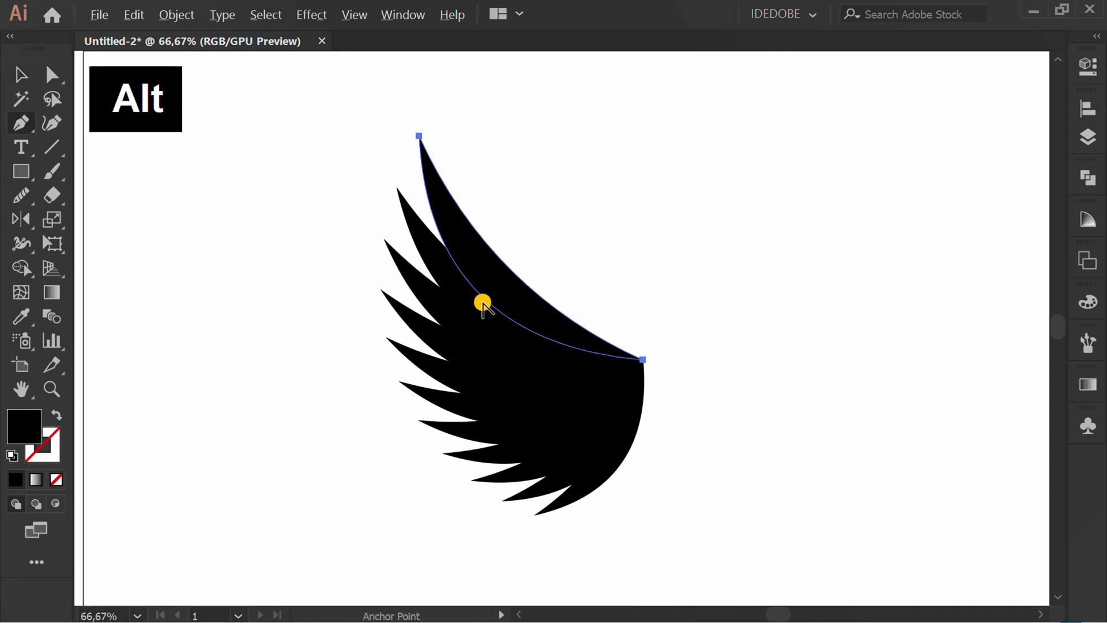
drag(485, 298, 485, 293)
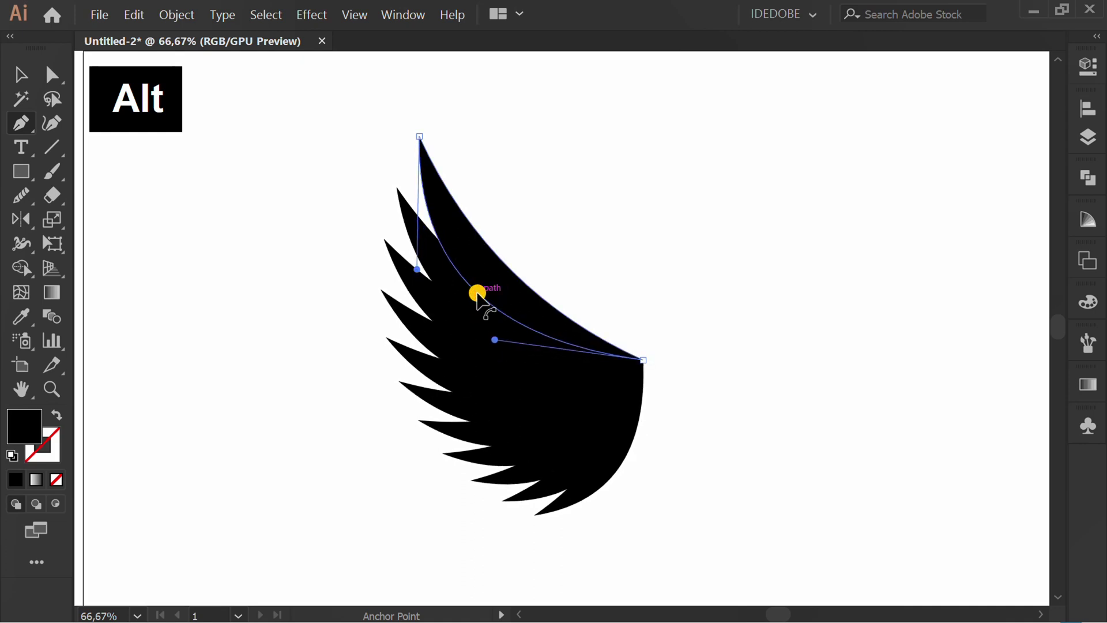
key(v)
click(323, 418)
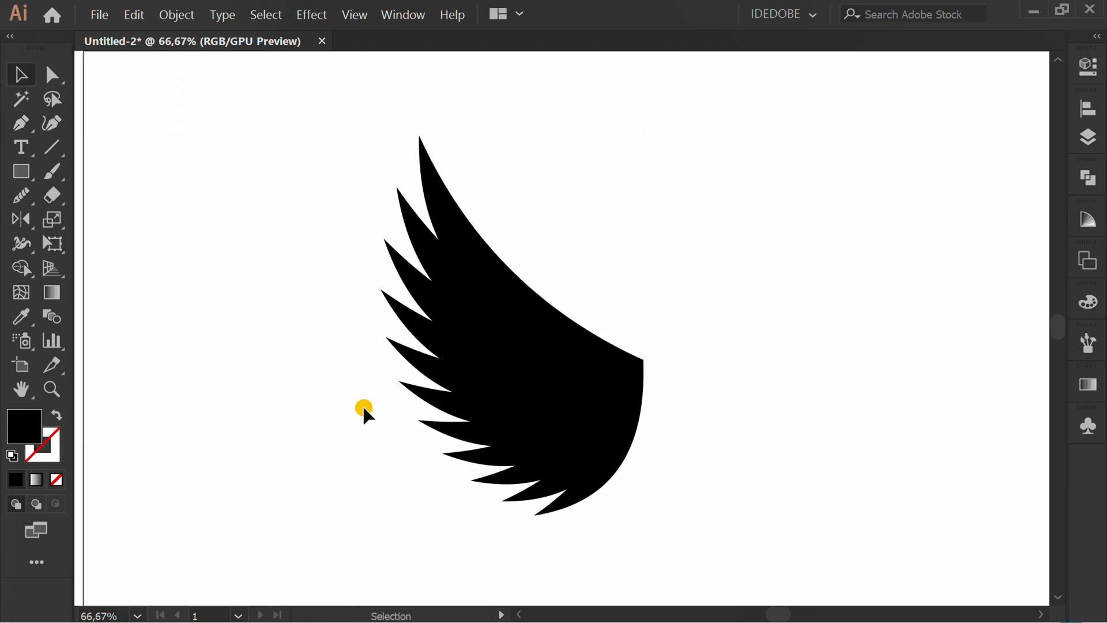
Expand the wing's appearance via Object > Expand Appearance into ten editable feather paths.
drag(737, 151, 321, 441)
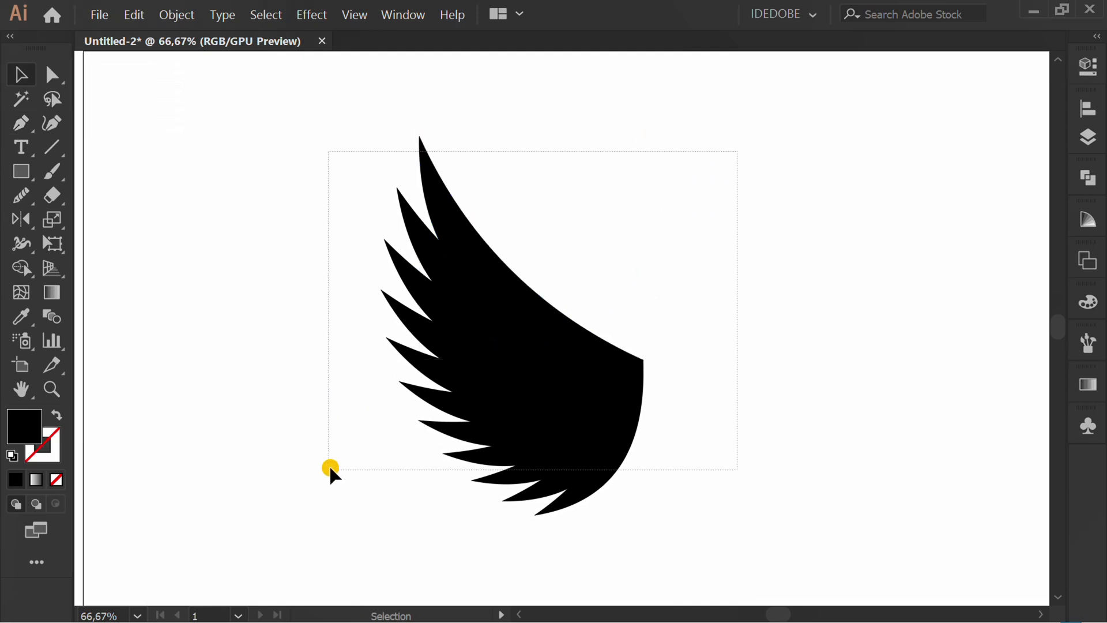
click(177, 14)
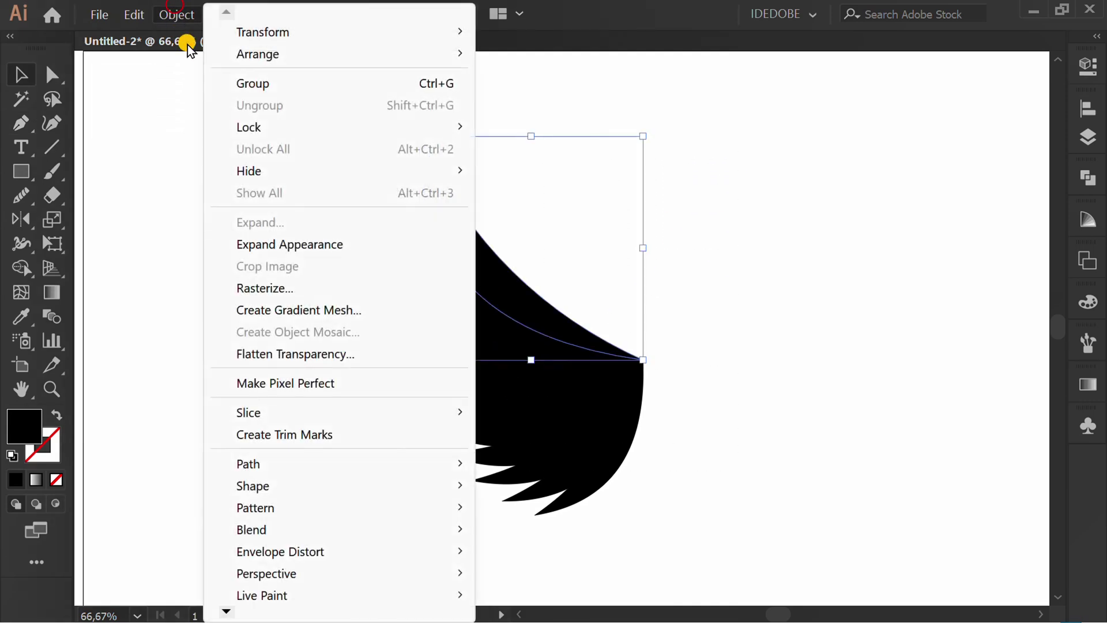
click(340, 246)
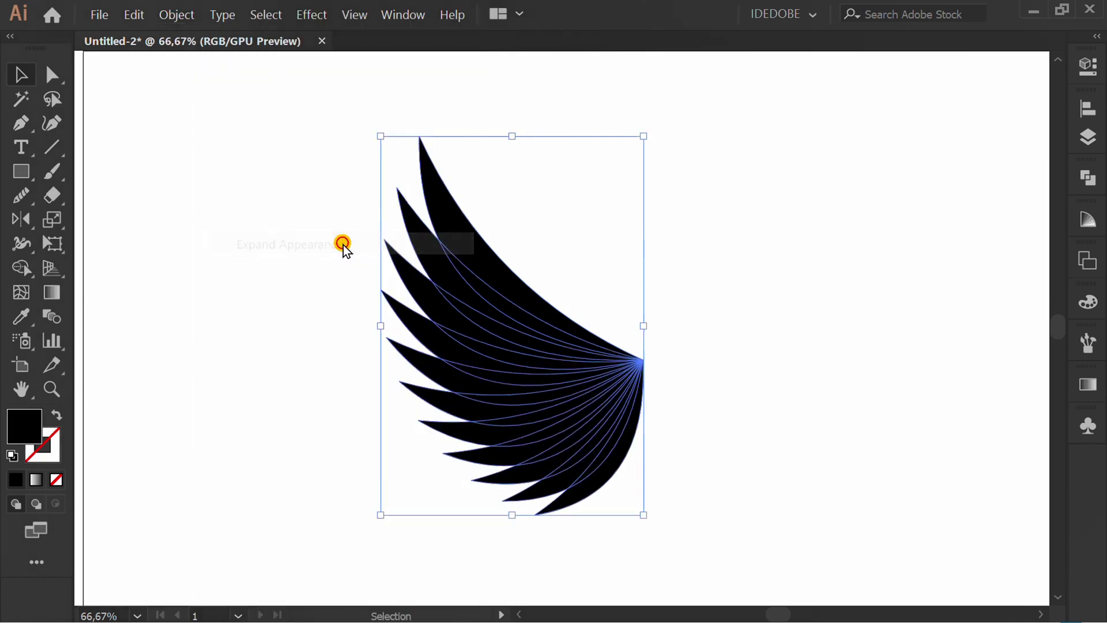
click(302, 364)
drag(762, 307, 617, 298)
Reflect a copy of the wing to the right with the Reflect tool.
drag(567, 174, 370, 373)
key(o)
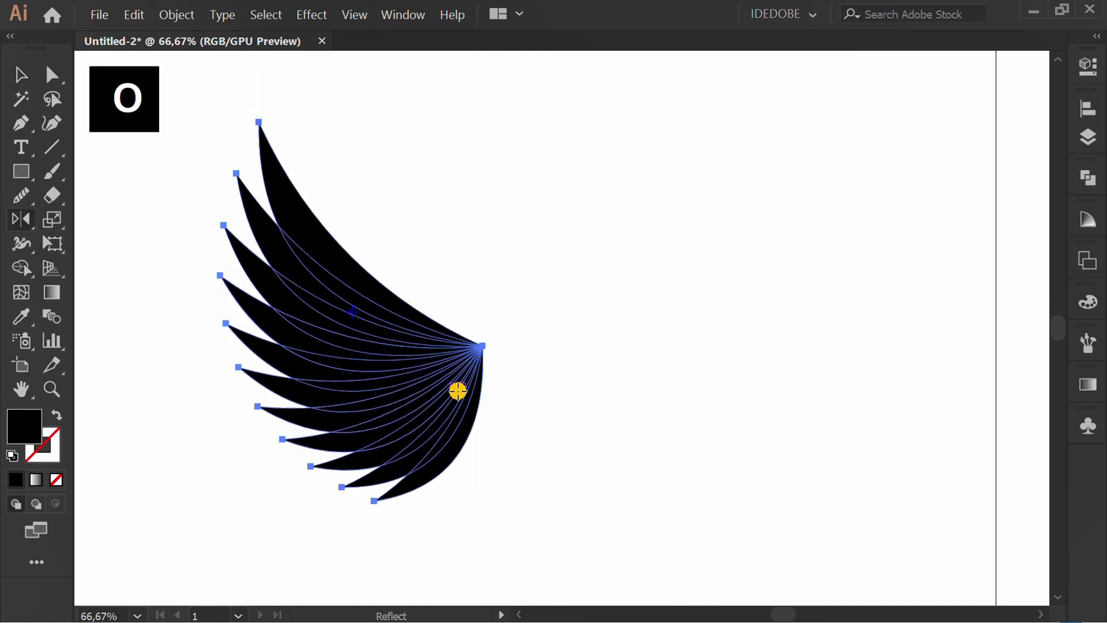
mouse_move(433, 308)
mouse_down()
mouse_move(491, 269)
mouse_move(502, 316)
mouse_up()
key(v)
Nudge the right wing slightly rightward to leave a small gap.
click(464, 530)
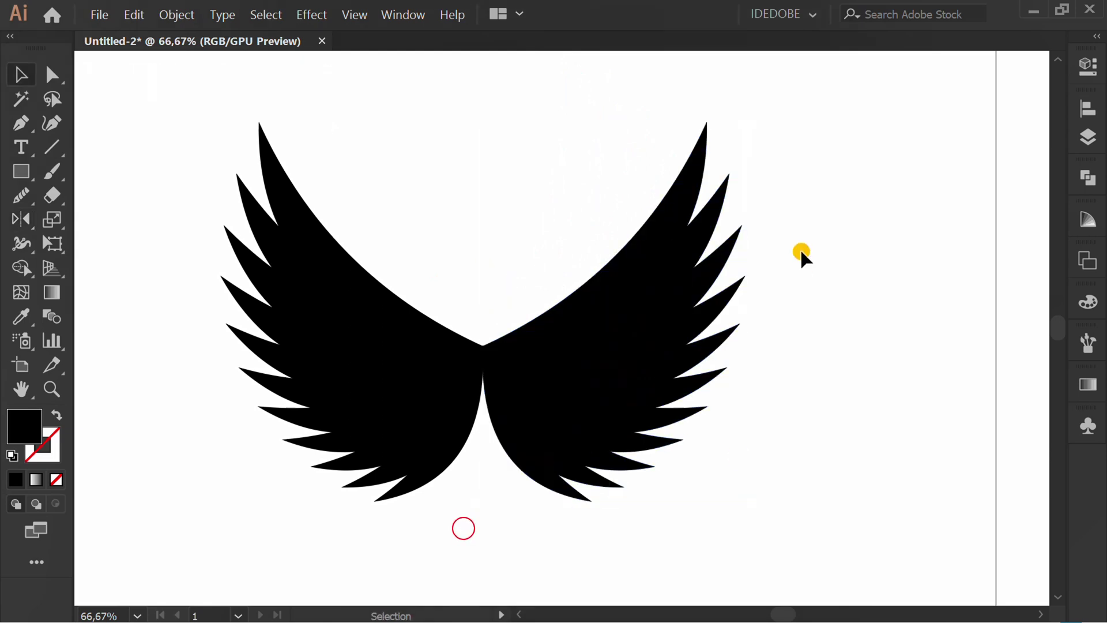
click(655, 405)
key(Right)
key(Right)
key(Right)
key(Right)
key(Right)
click(567, 536)
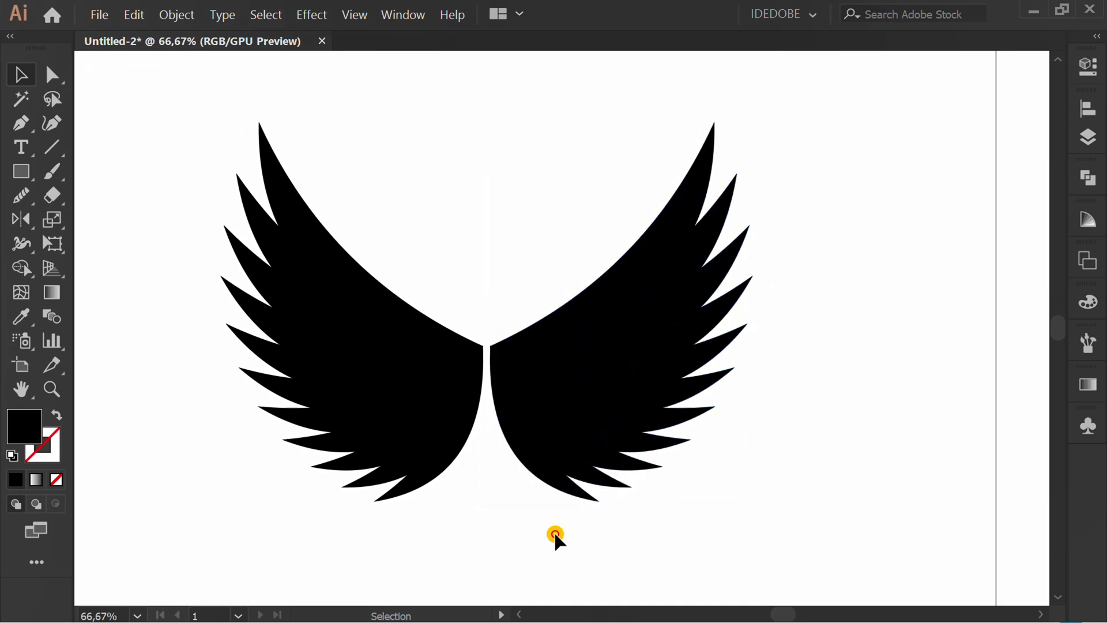
scroll(484, 472, down, 1)
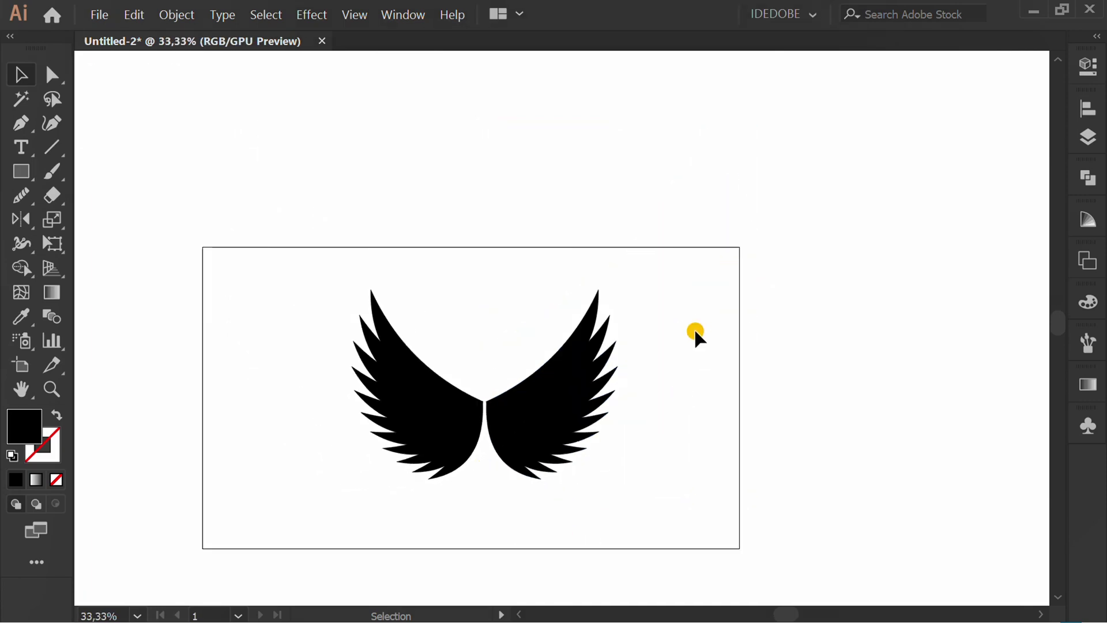
Alt+Shift-drag a copy of both wings above the artboard and centre it in view.
mouse_move(696, 333)
mouse_down()
mouse_move(450, 437)
mouse_move(457, 205)
mouse_move(484, 160)
mouse_up()
key(space)
drag(309, 204, 348, 357)
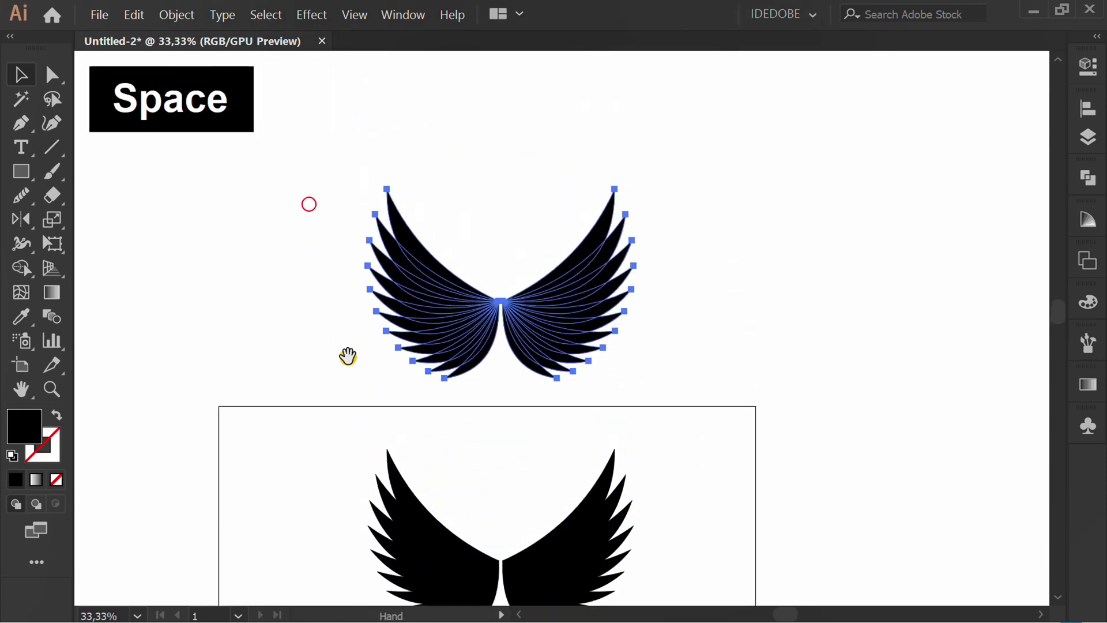
scroll(459, 303, up, 2)
drag(554, 329, 881, 361)
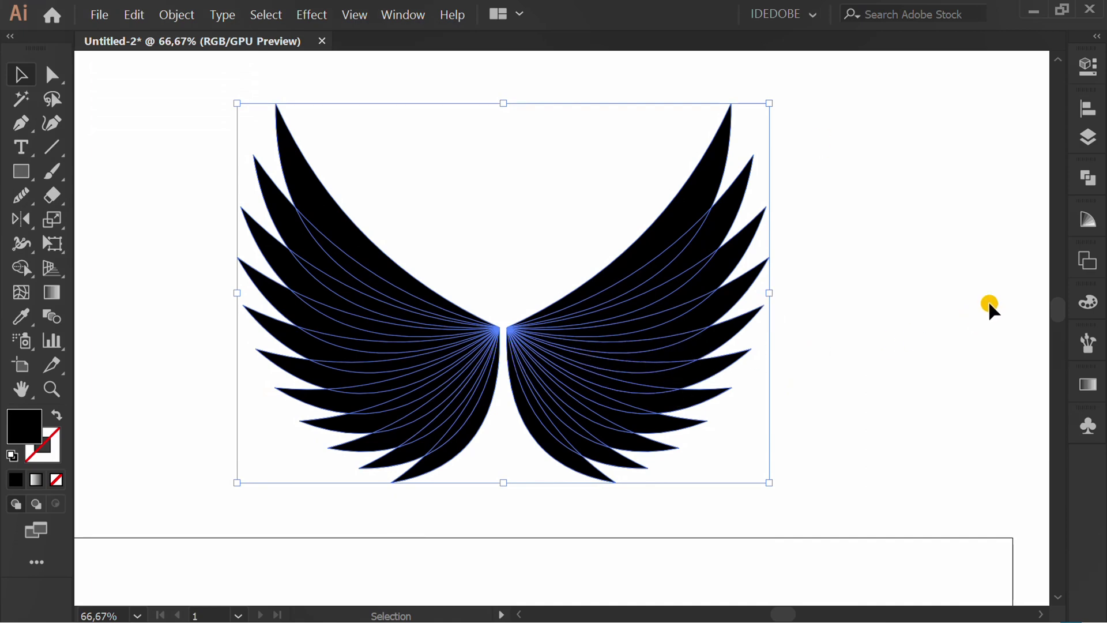
Unite the duplicated wings into one shape with Pathfinder.
click(1088, 177)
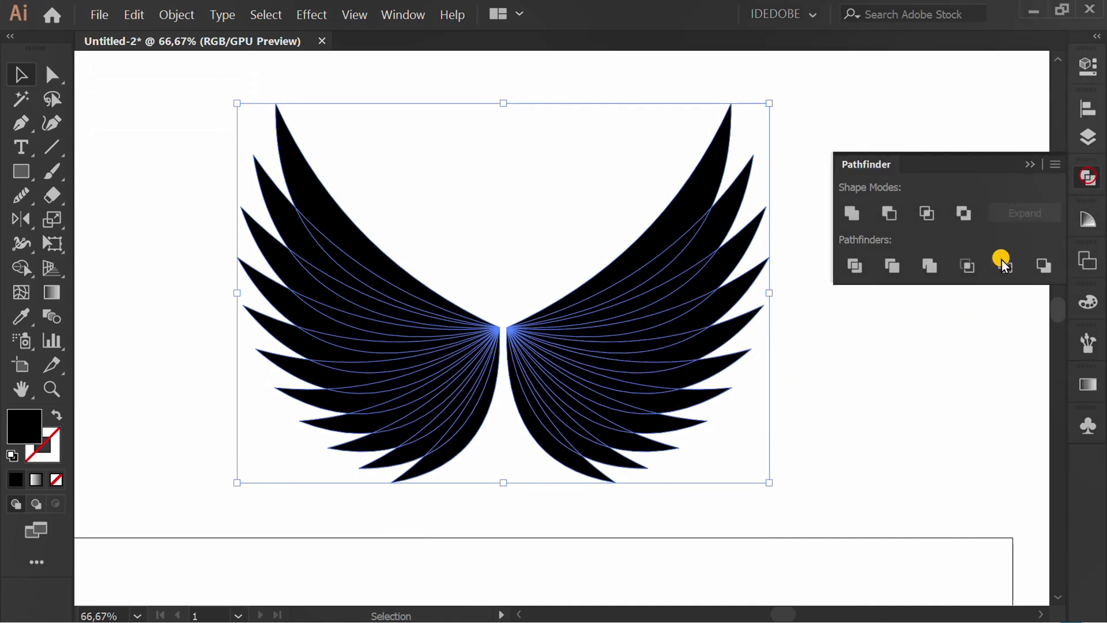
click(853, 214)
click(1030, 163)
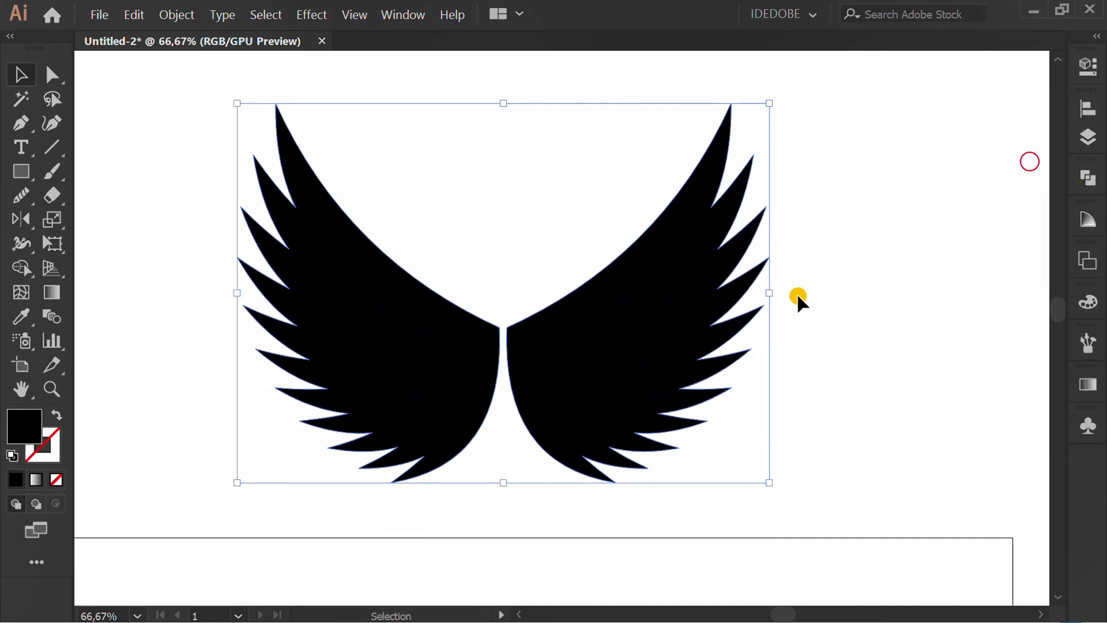
Apply default colours and remove the fill, leaving only a black outline.
key(d)
key(slash)
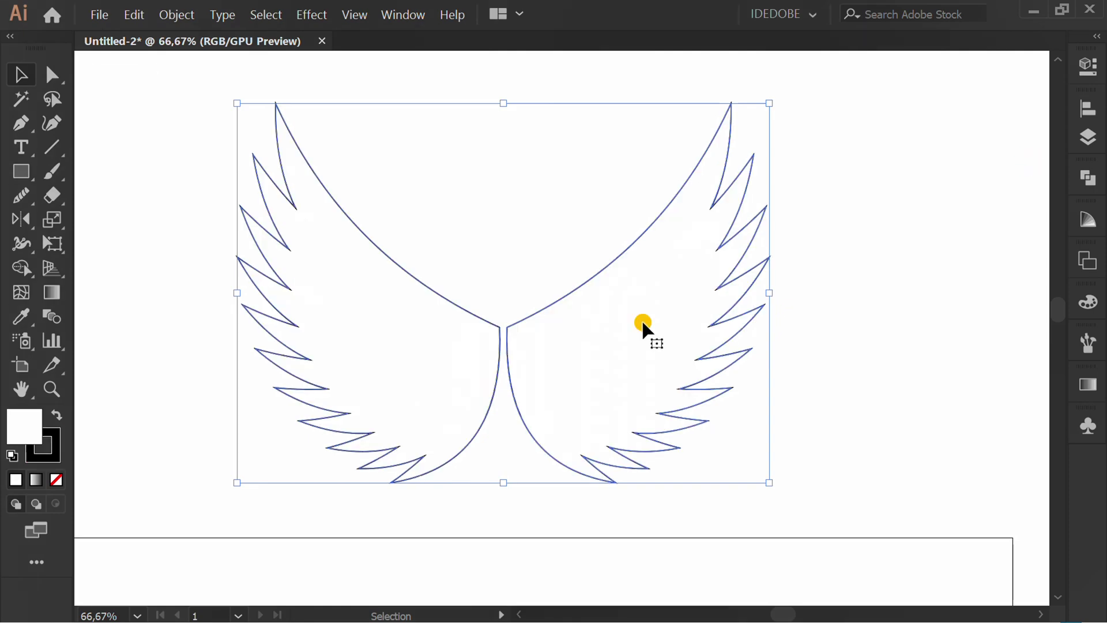
click(905, 381)
key(ctrl+minus)
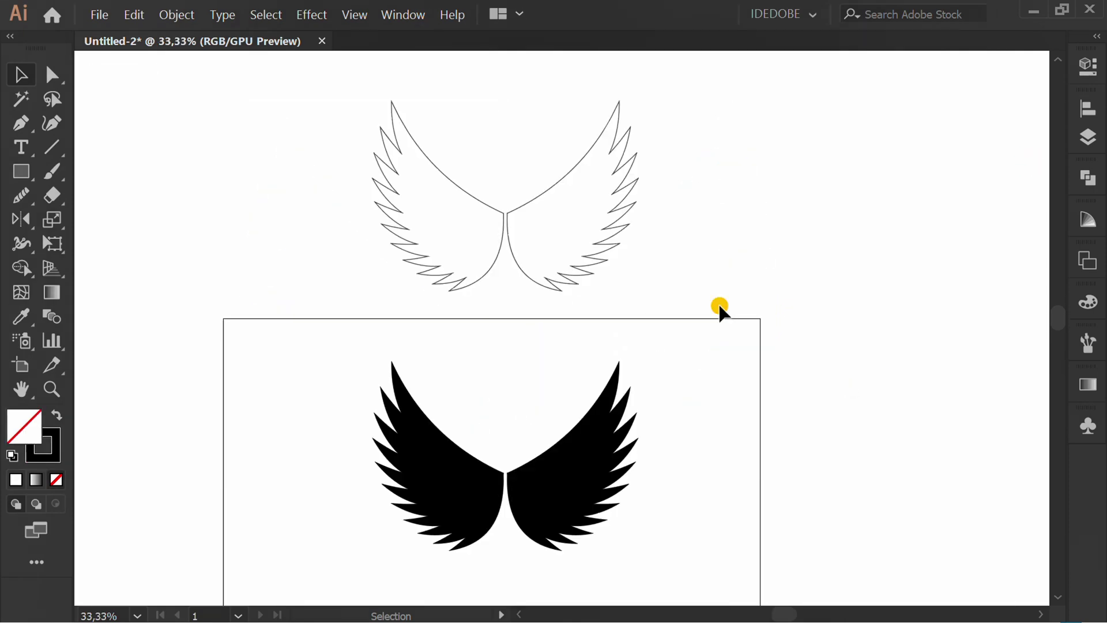